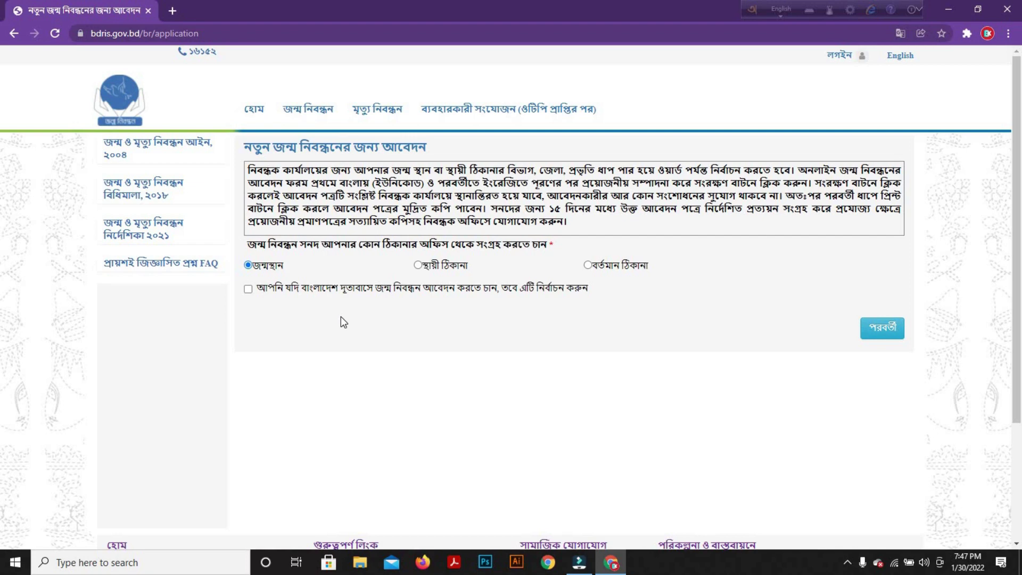
Bring up the জন্ম নিবন্ধন mega-menu from the top navigation bar
mouse_move(309, 114)
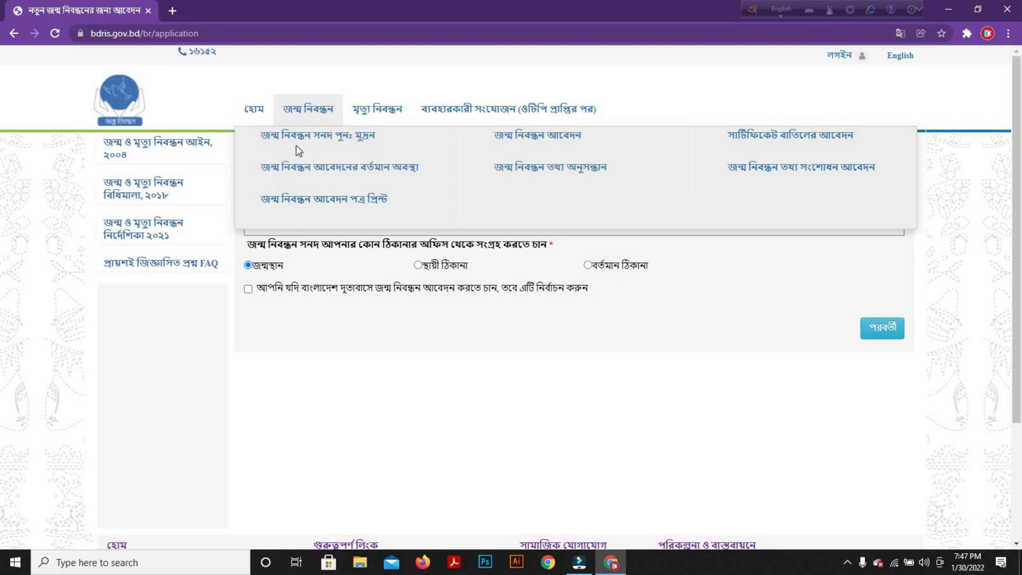
Open the জন্ম নিবন্ধন সনদ পুনঃ মুদ্রন application and paste in the birth registration number
left_click(330, 141)
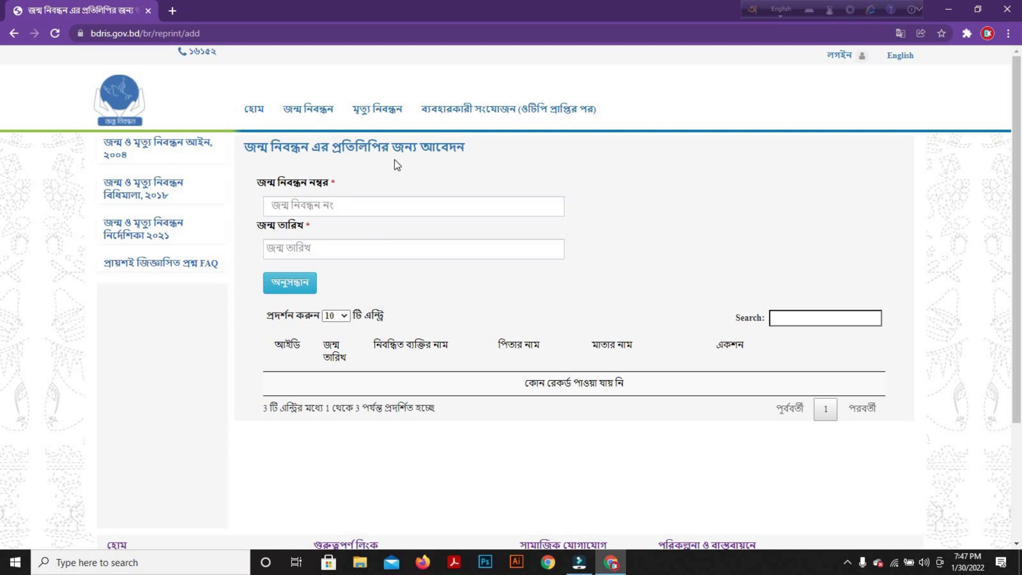
left_click(358, 208)
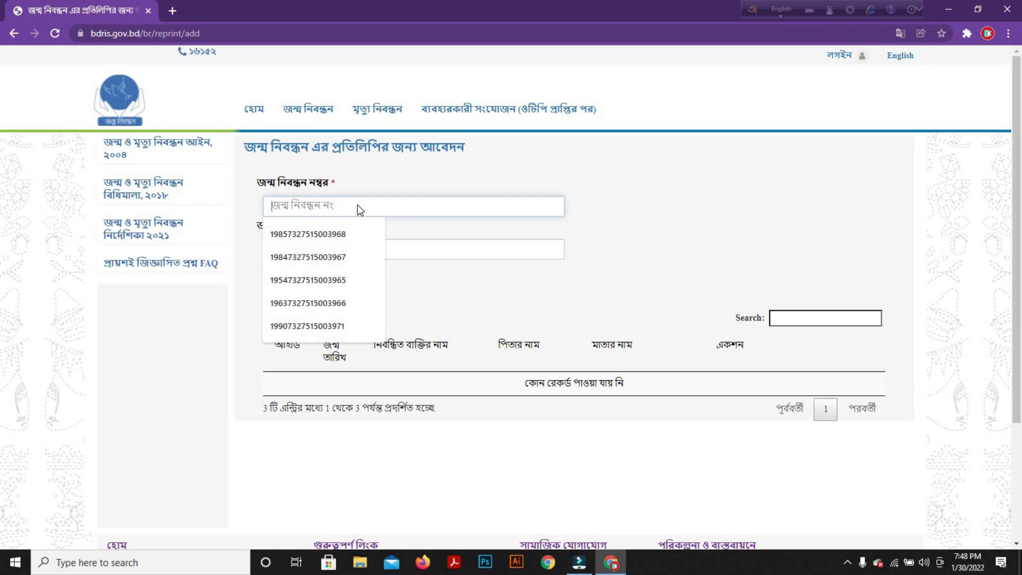
right_click(357, 206)
left_click(410, 303)
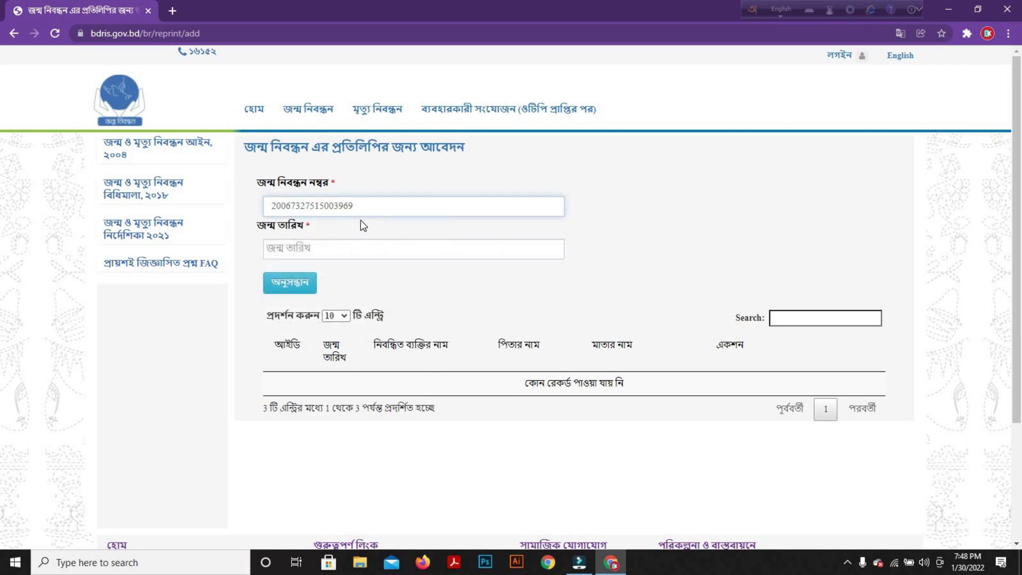
Bring up the birth date calendar on the reprint search form
left_click(347, 246)
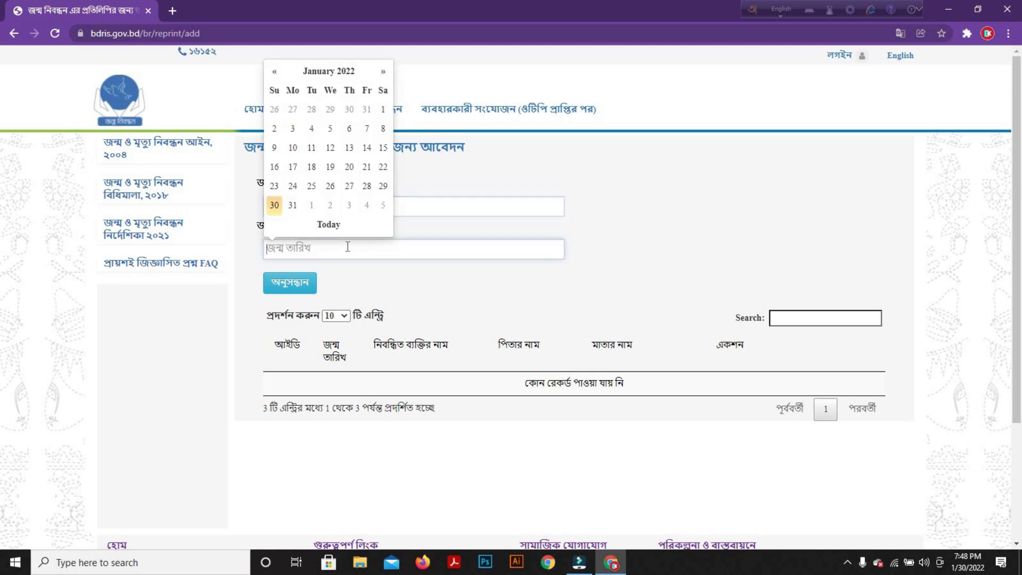
left_click(238, 273)
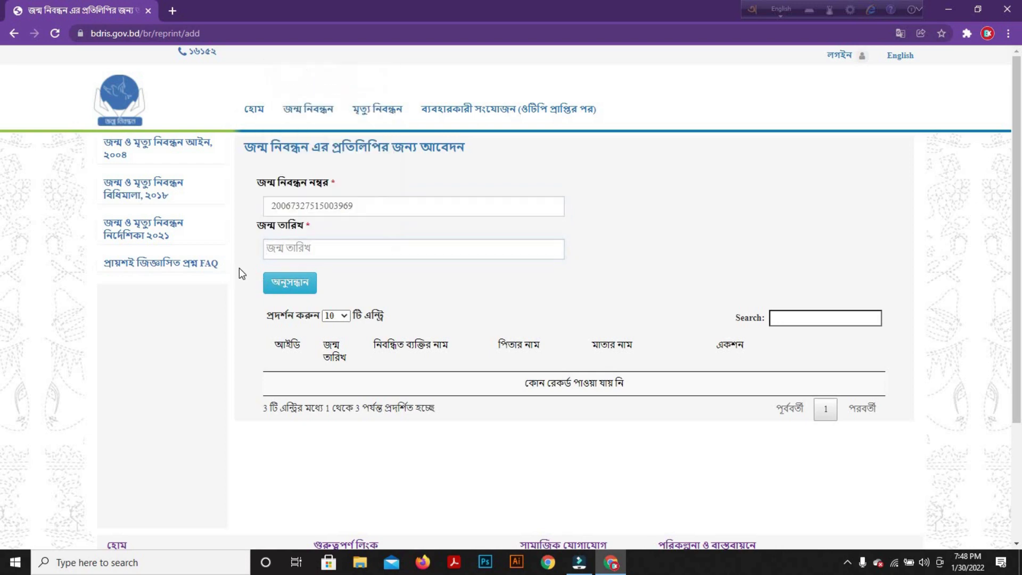
left_click(333, 251)
left_click(477, 294)
left_click(396, 251)
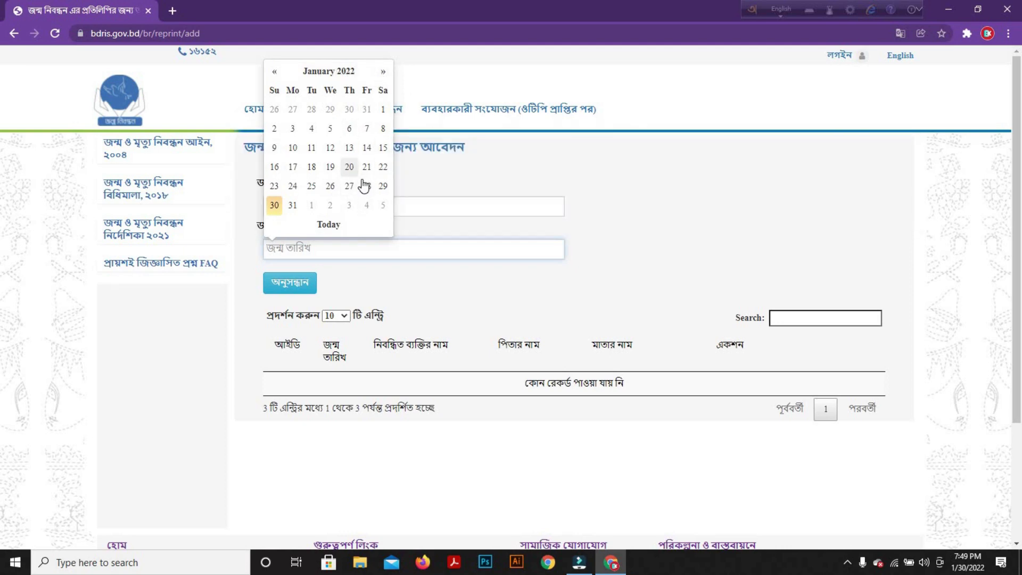
left_click(349, 148)
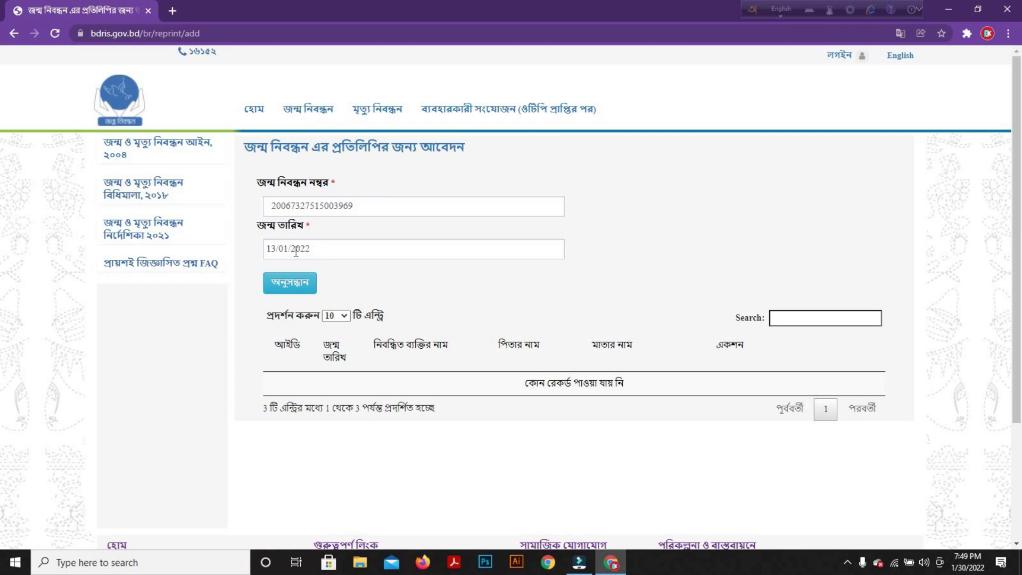
left_click(296, 251)
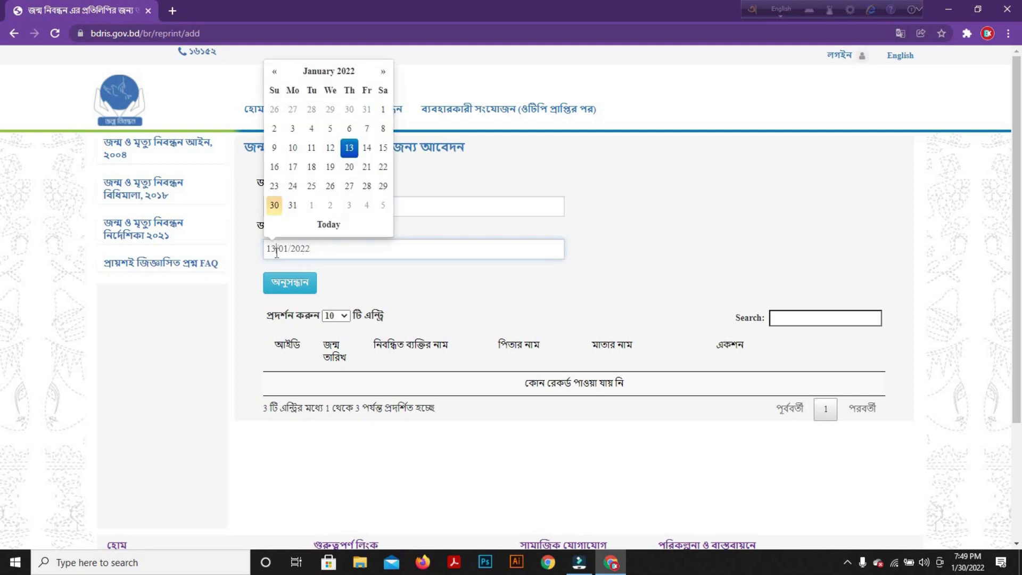
key("BackSpace")
key("BackSpace")
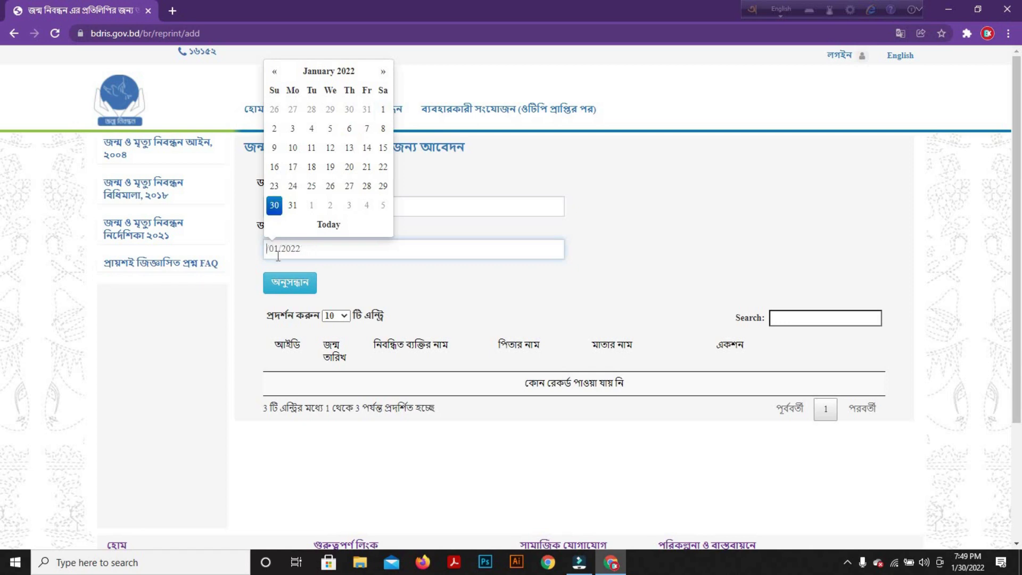
type("0")
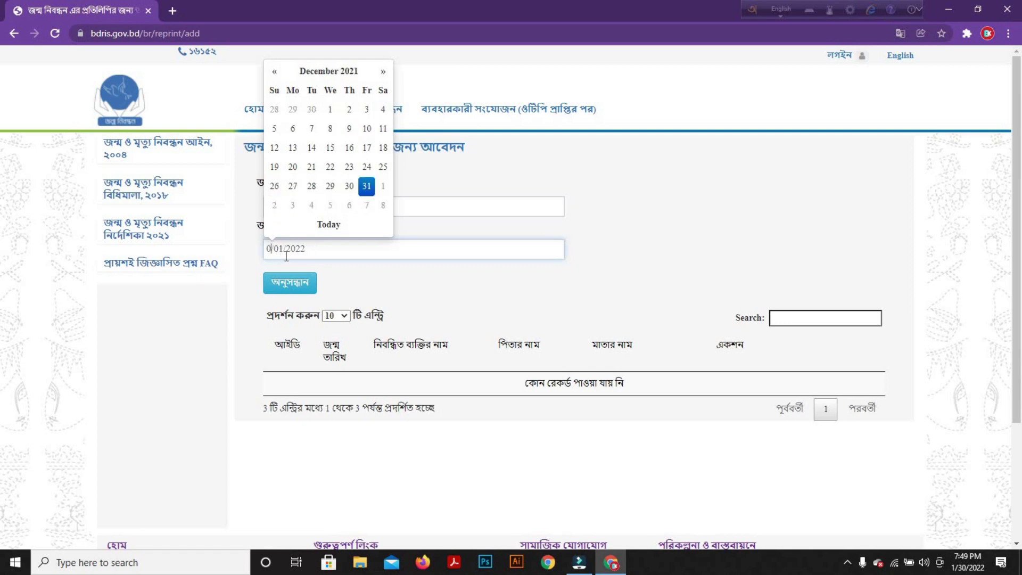
type("7")
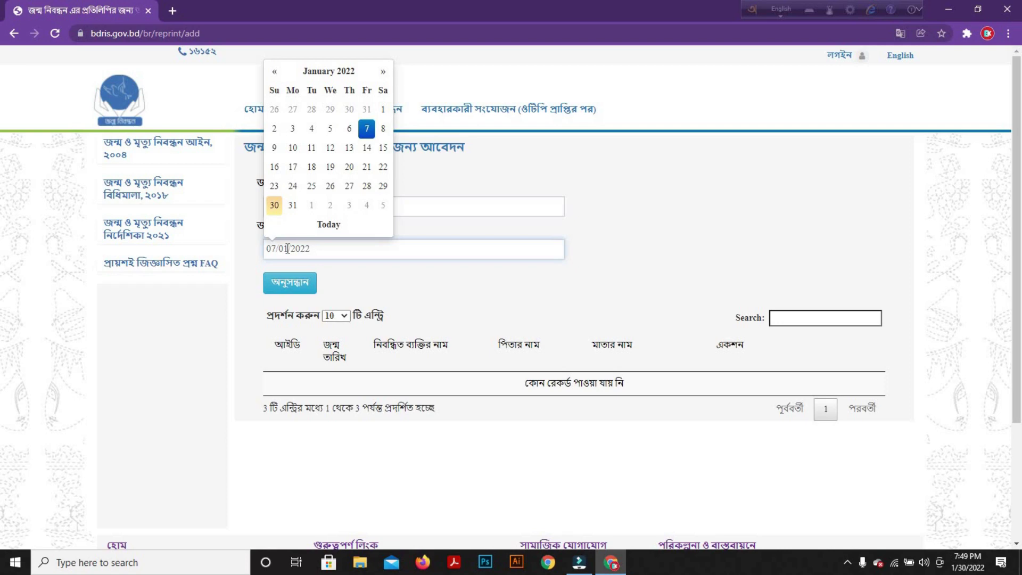
key("BackSpace")
key("BackSpace")
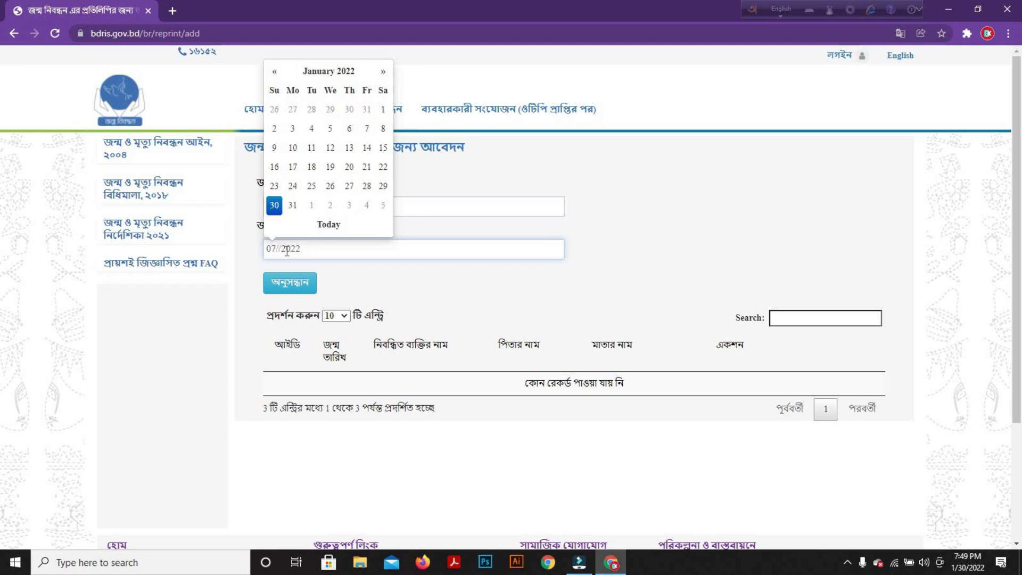
type("12")
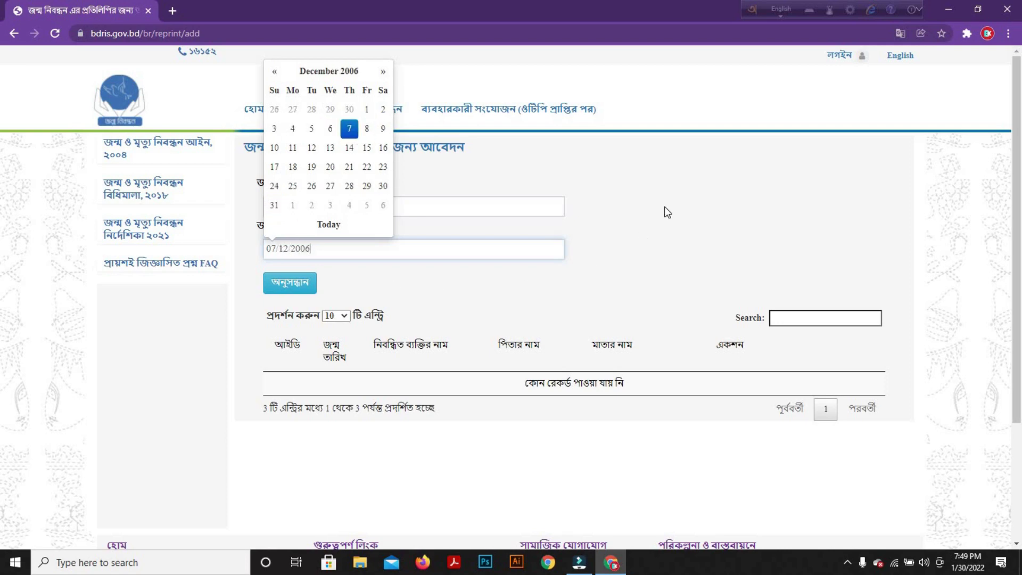
left_click(664, 207)
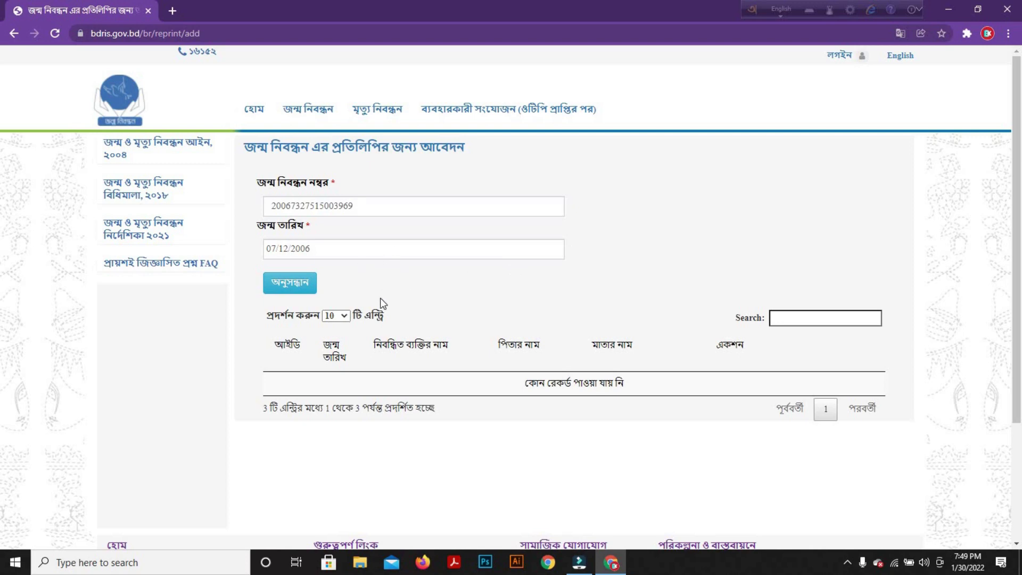
Search by registration number and birth date, then select and confirm the matching record
left_click(309, 286)
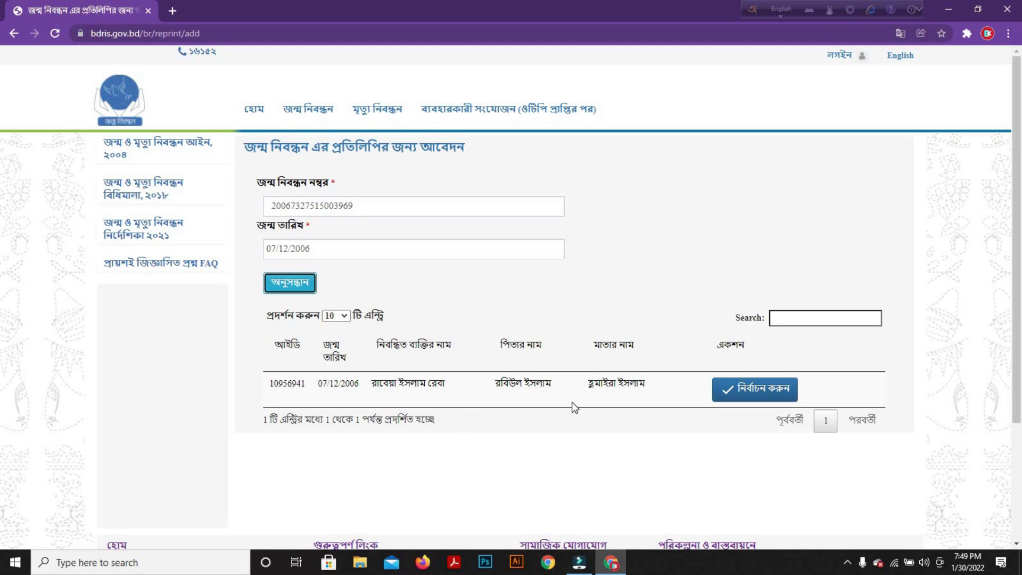
left_click(756, 389)
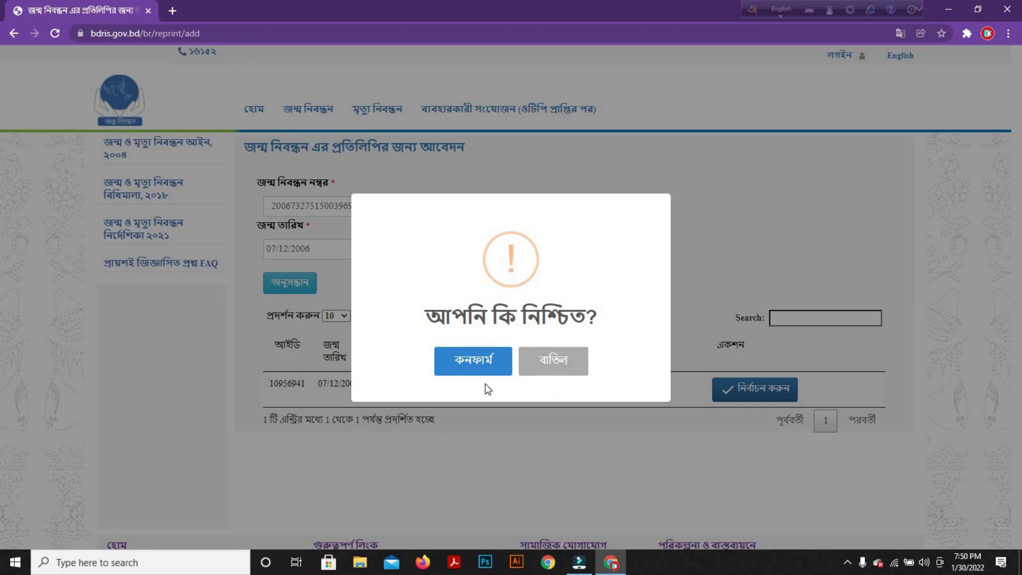
left_click(476, 363)
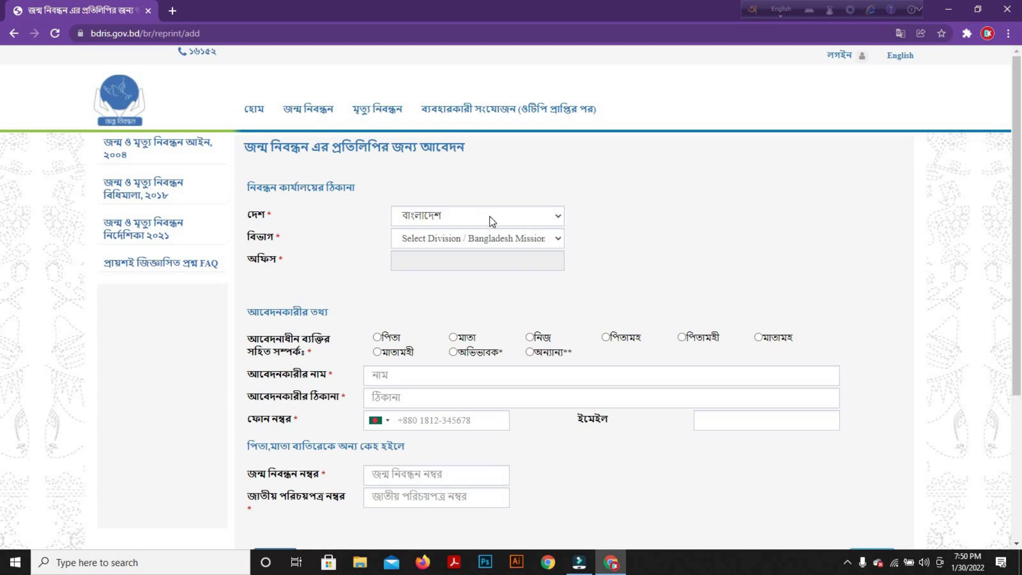
Keep বাংলাদেশ as the office country and choose রংপুর বিভাগ as the division
left_click(487, 216)
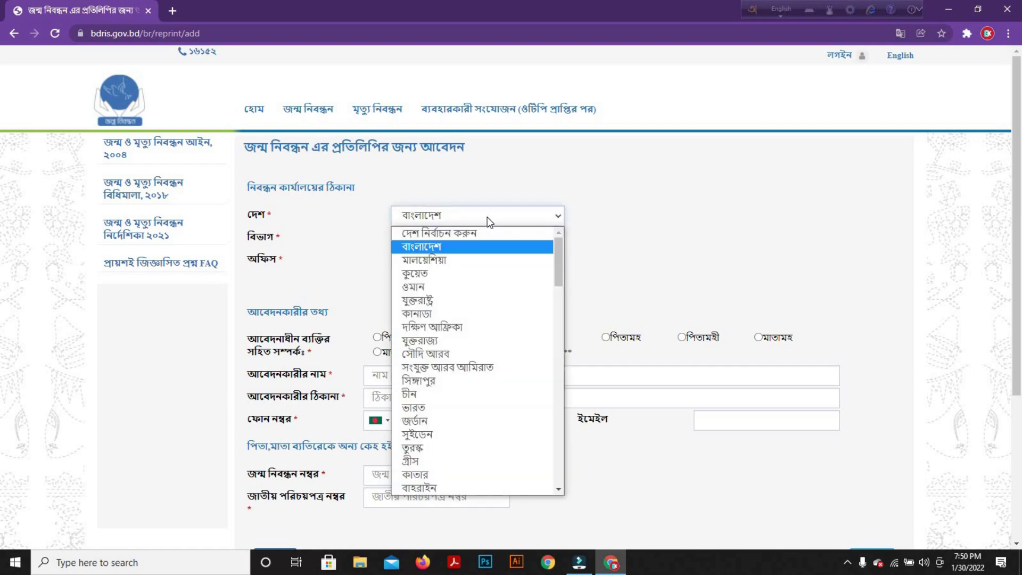
left_click(482, 248)
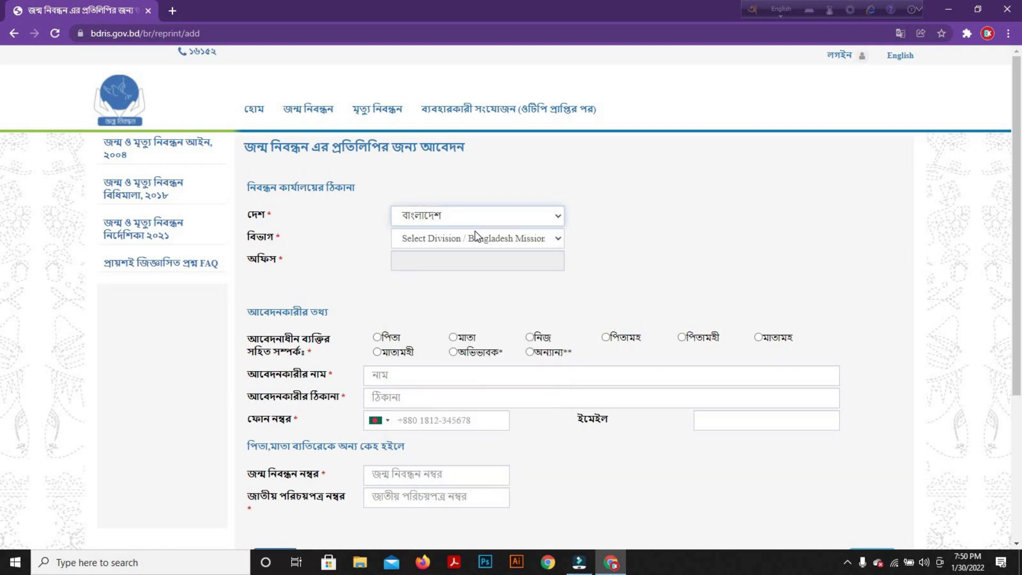
left_click(475, 234)
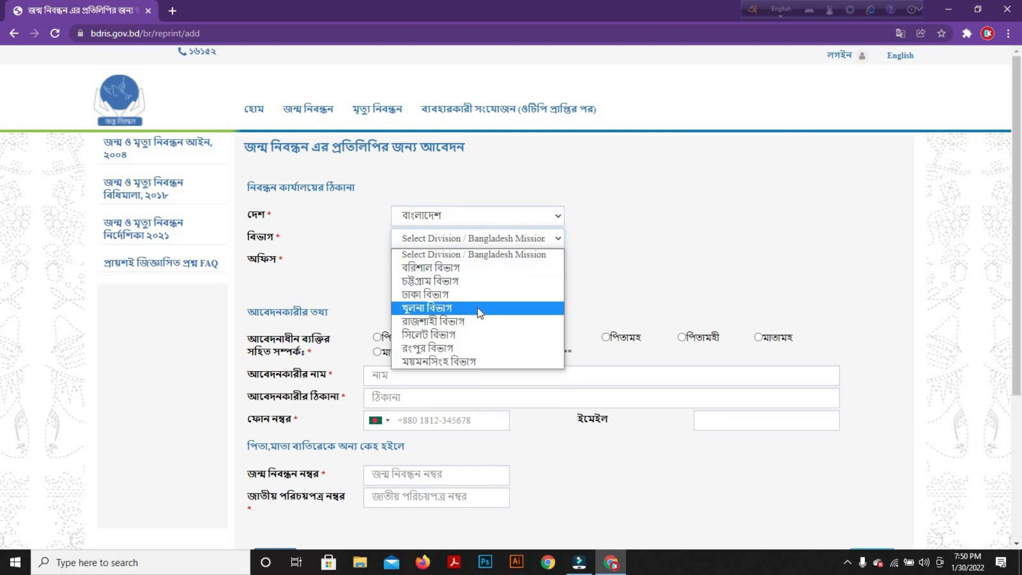
left_click(475, 343)
left_click(472, 260)
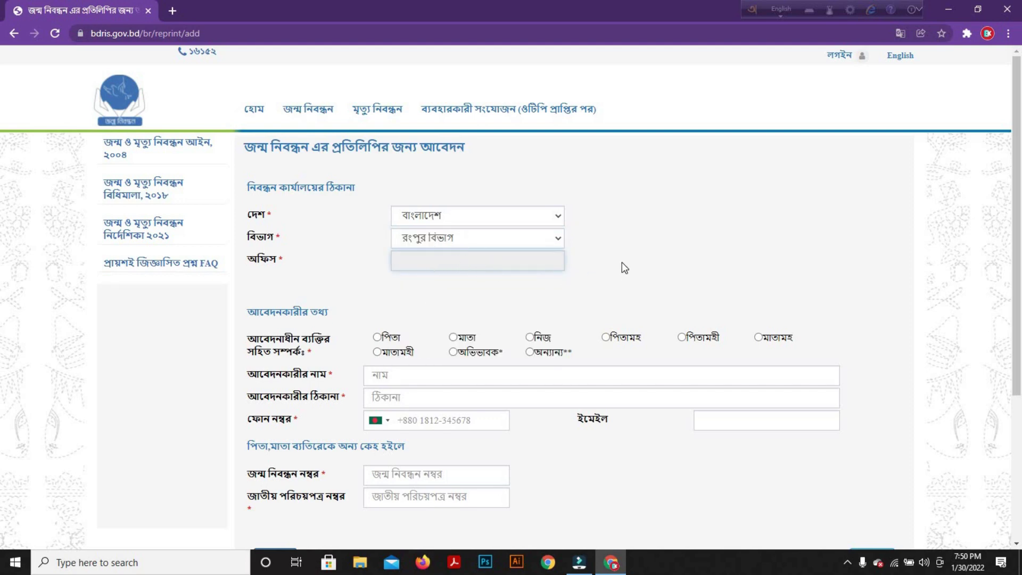
left_click(622, 262)
Set district নীলফামারী, upazila সৈয়দপুর and pourashava সৈয়দপুর পৌরসভা
left_click(461, 260)
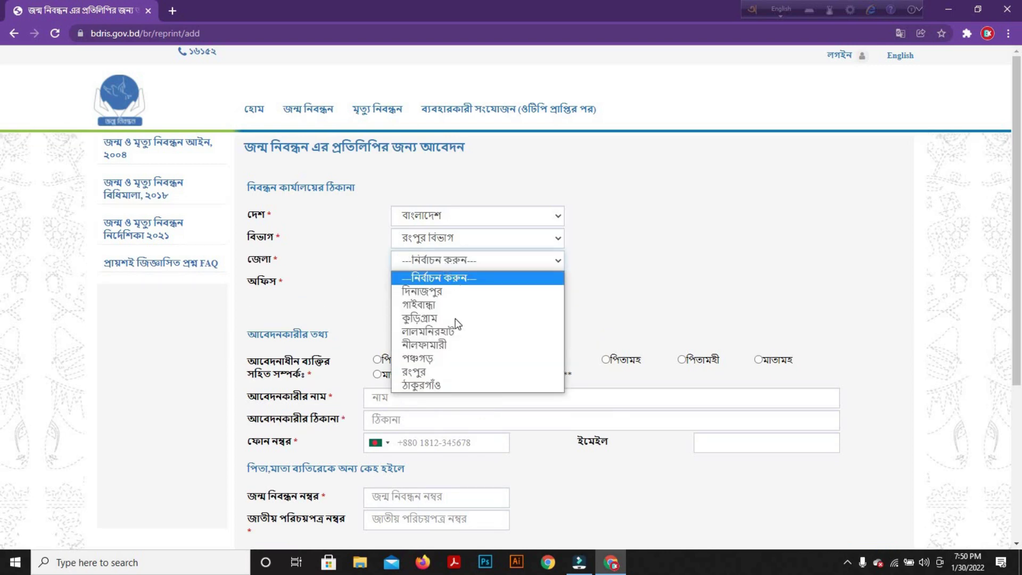
left_click(472, 346)
left_click(441, 285)
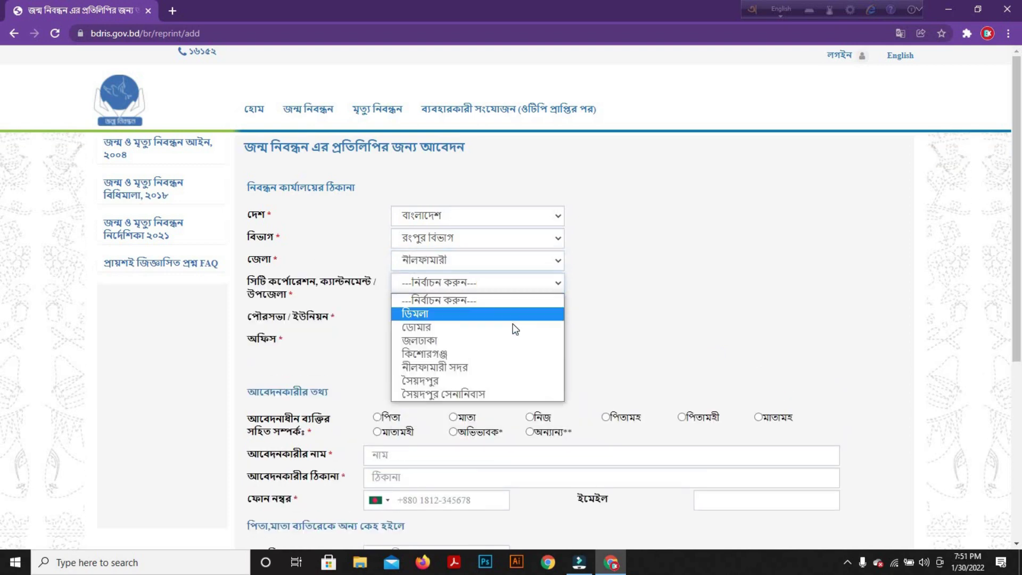
left_click(487, 382)
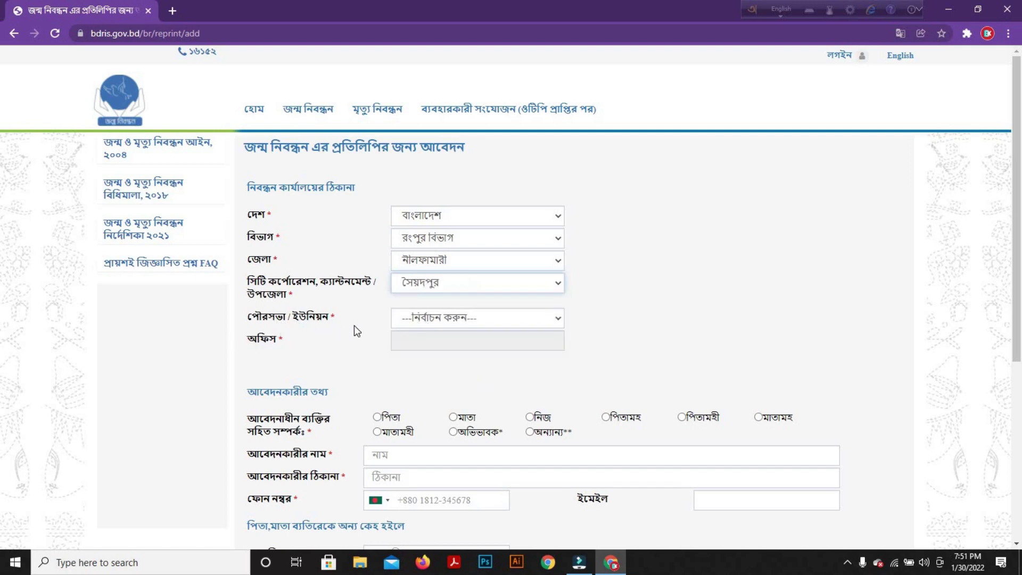
left_click(456, 319)
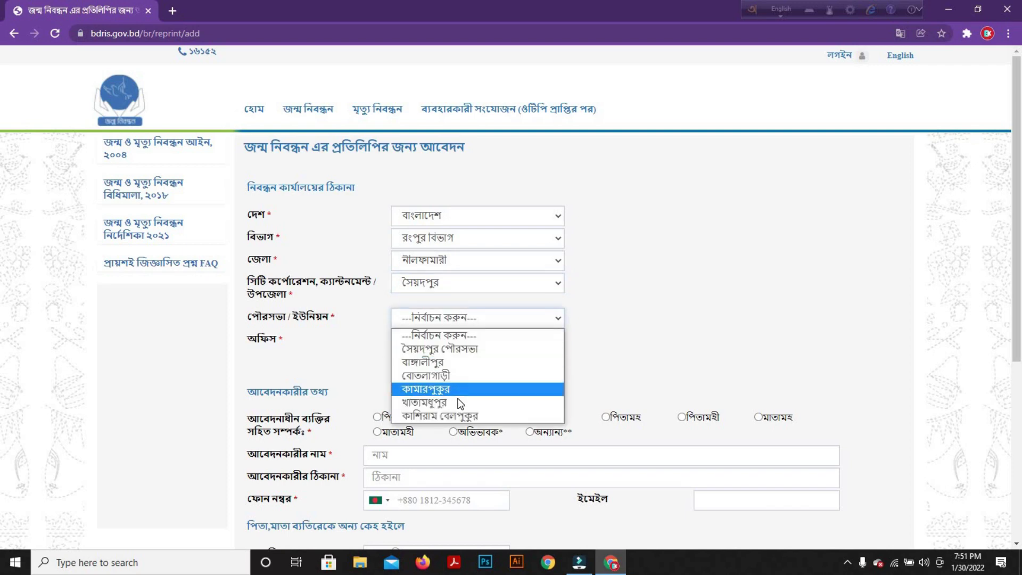
left_click(460, 349)
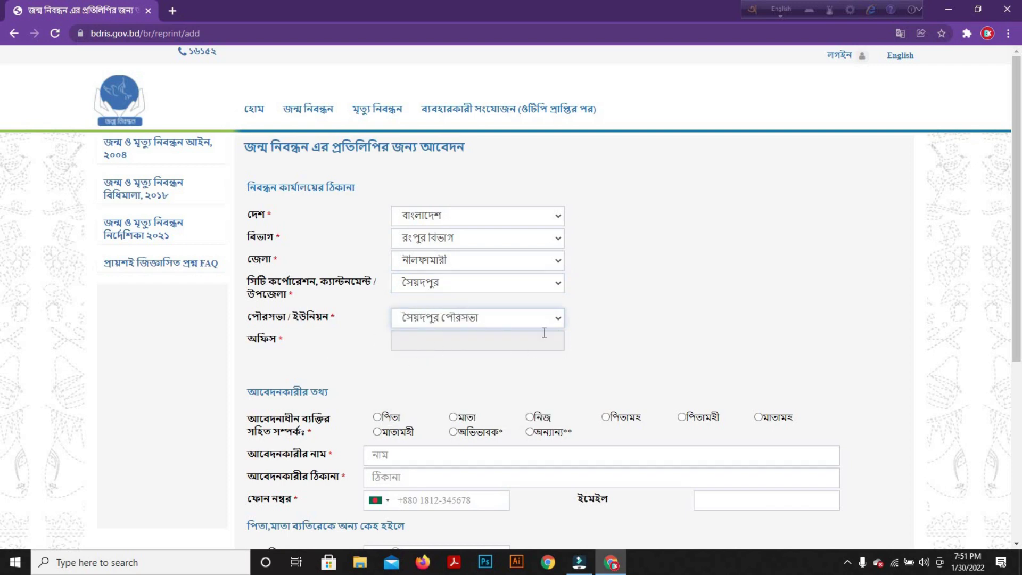
scroll(565, 312, "down", 4)
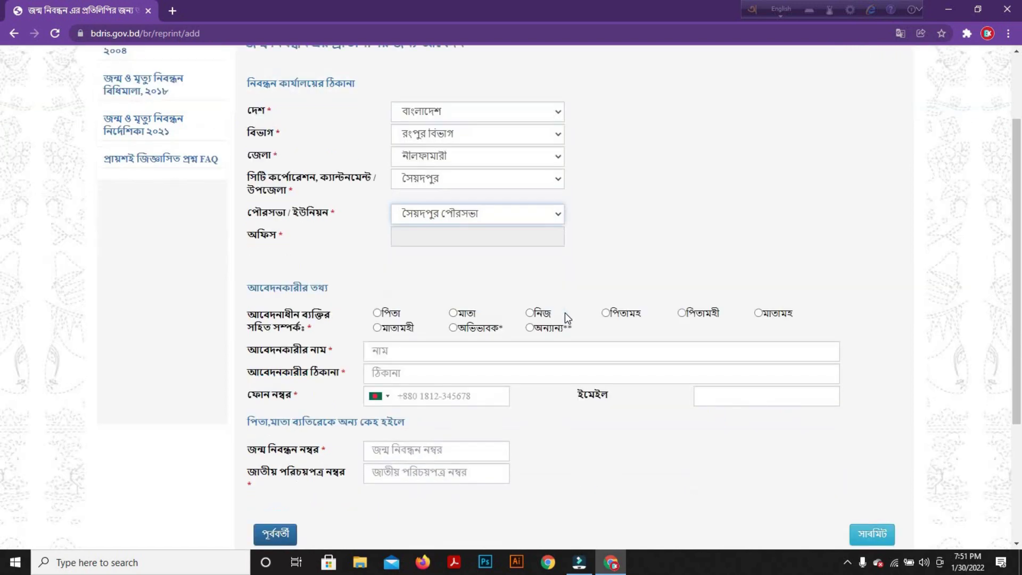
Mark the applicant as মাতা and enter the applicant's phone number, leaving e-mail empty
scroll(331, 319, "up", 1)
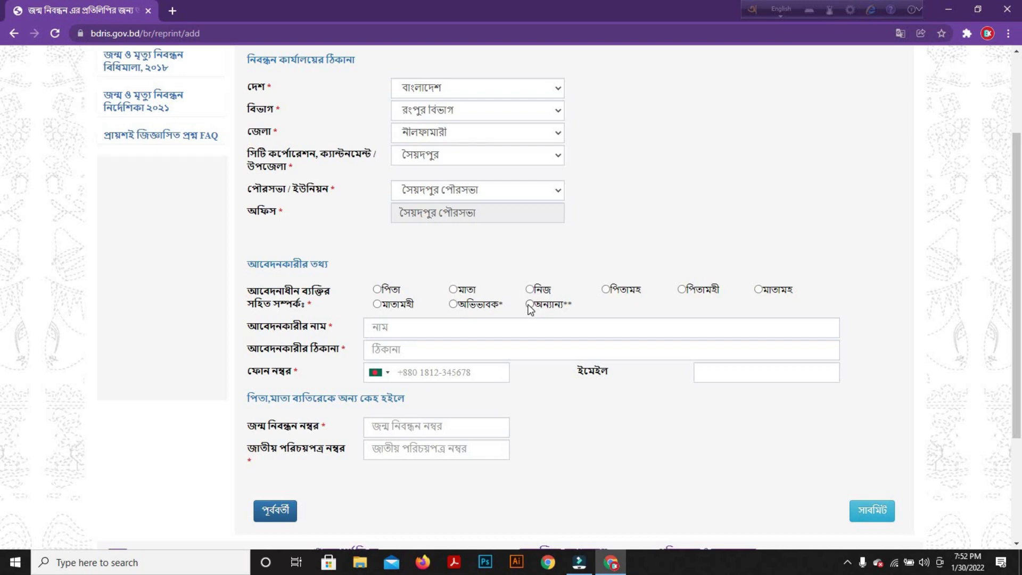
left_click(453, 289)
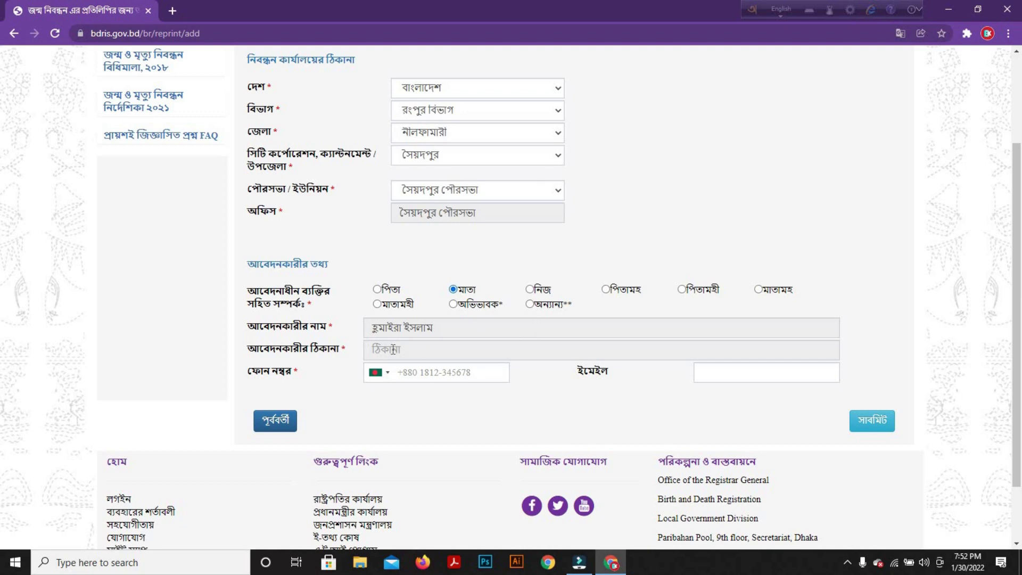
left_click(452, 372)
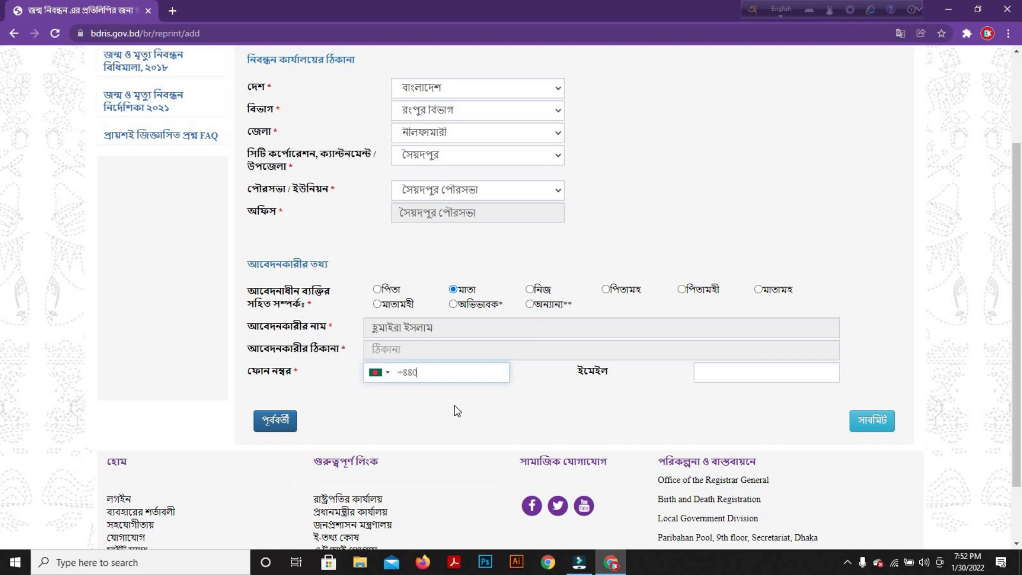
left_click(487, 379)
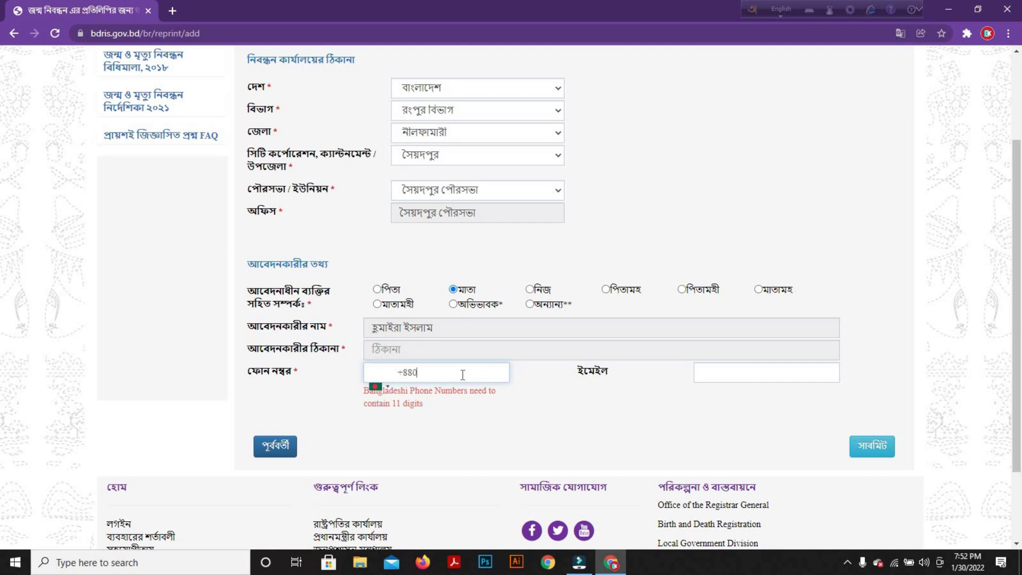
left_click(726, 375)
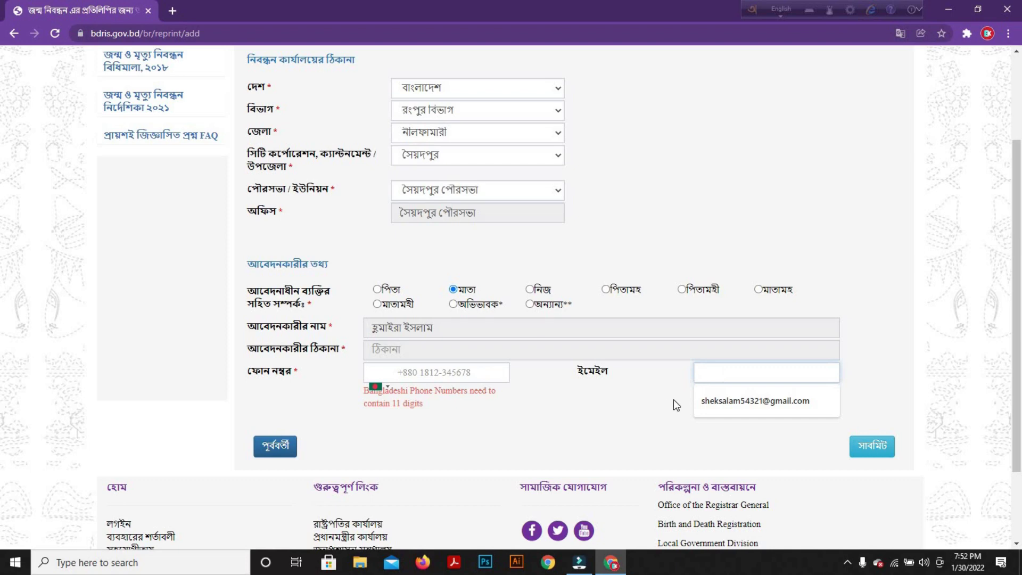
left_click(634, 401)
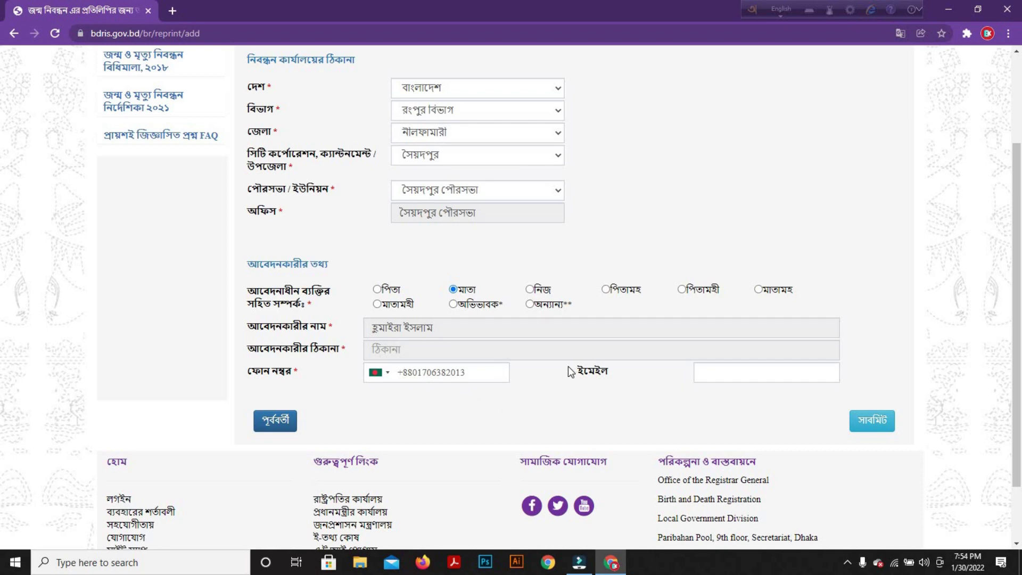
scroll(612, 313, "up", 3)
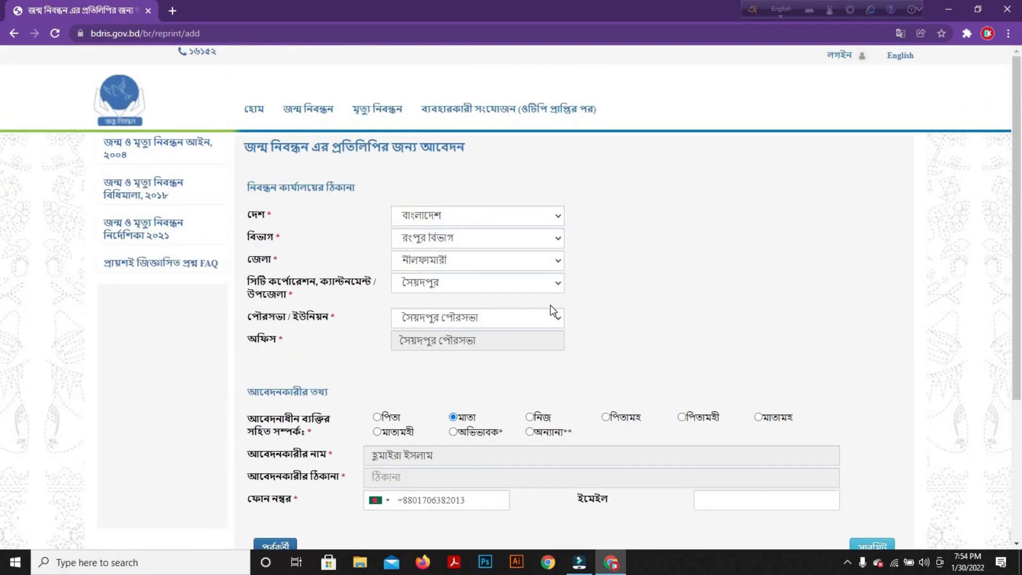
Highlight the application number shown on the submission confirmation page
scroll(552, 313, "down", 3)
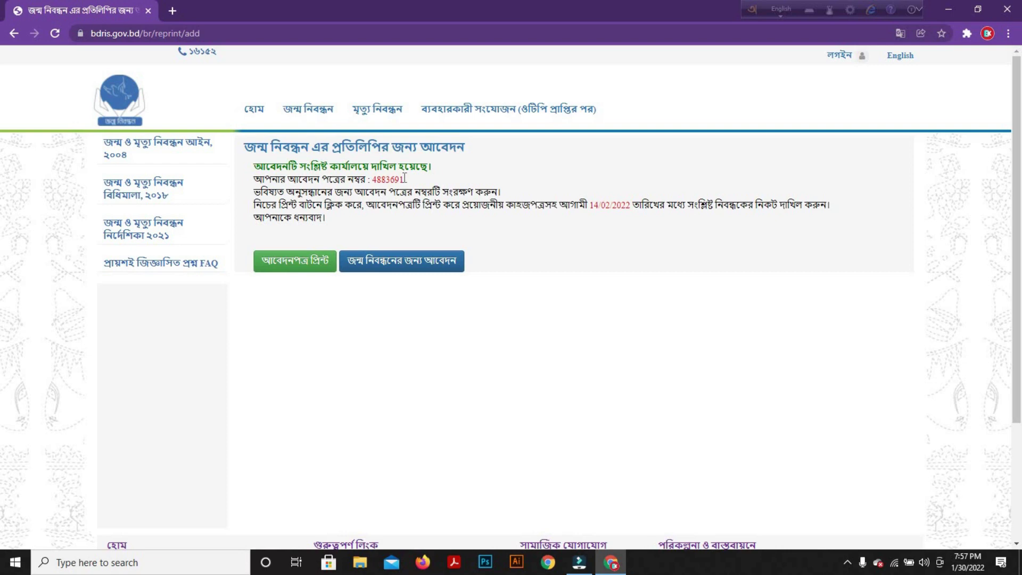
left_click_drag(400, 179, 373, 187)
Print the আবেদনপত্র to Save as PDF and save it in Downloads
left_click(306, 262)
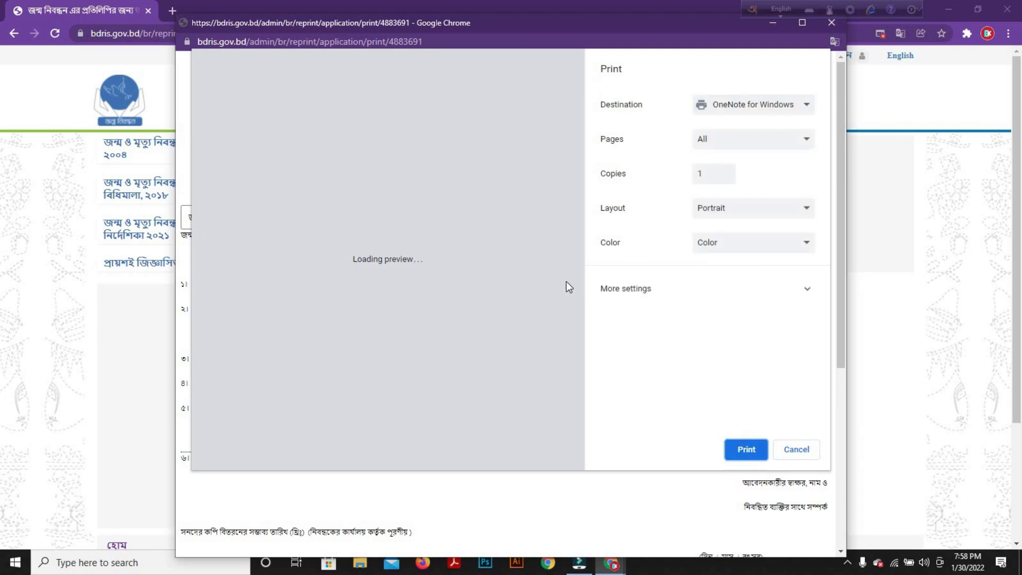
left_click(753, 104)
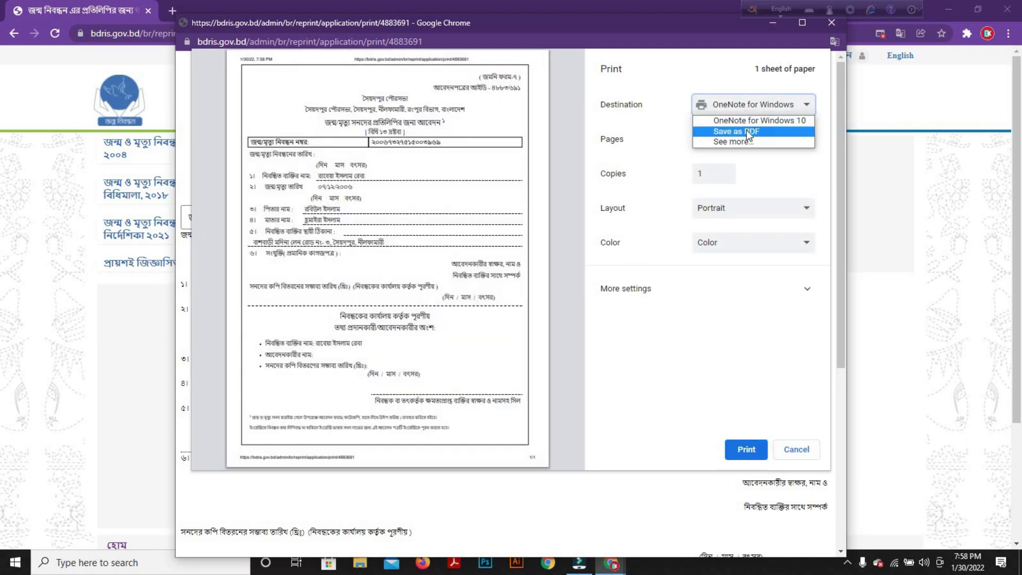
left_click(753, 138)
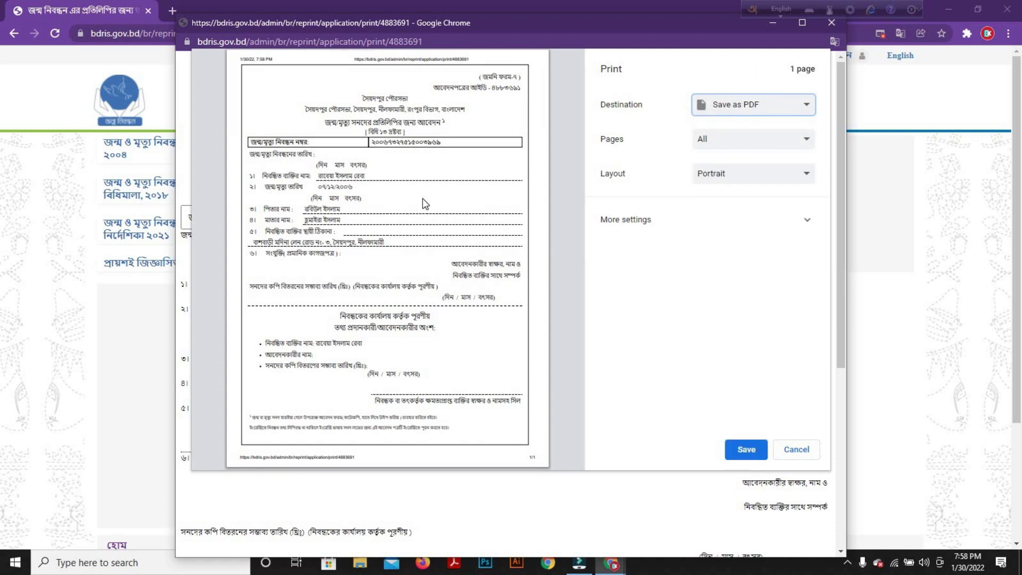
left_click(734, 451)
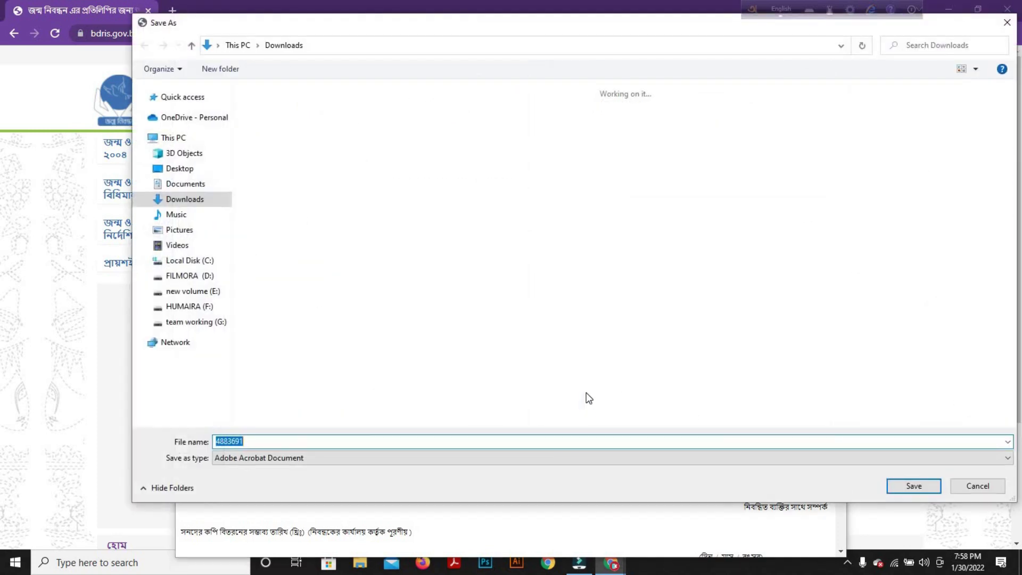
left_click(909, 485)
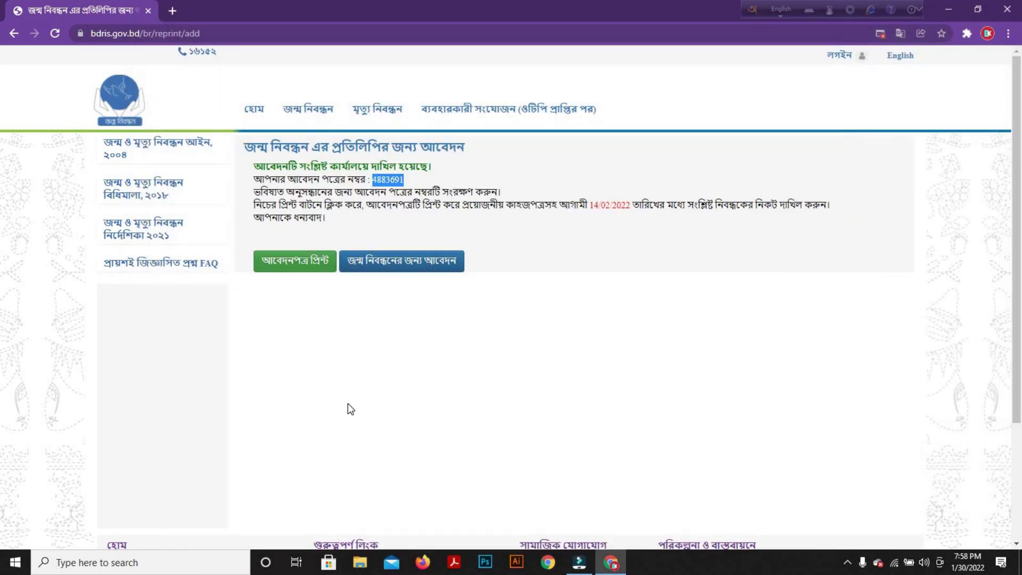